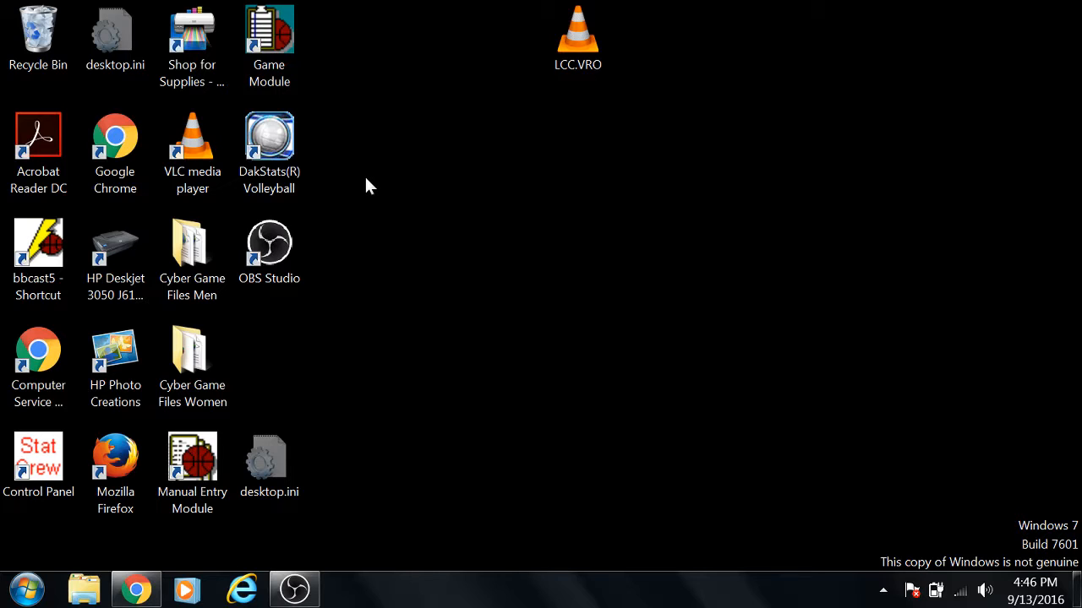
- Launch DakStats Volleyball from the desktop and look over its main screen
double_click(279, 180)
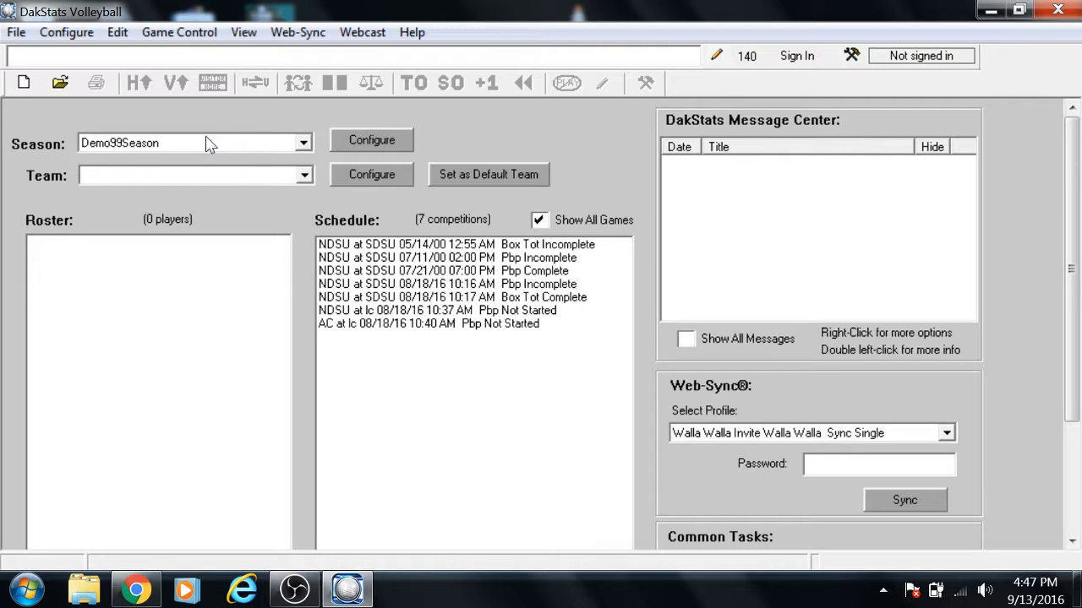
scroll(713, 209, "down", 3)
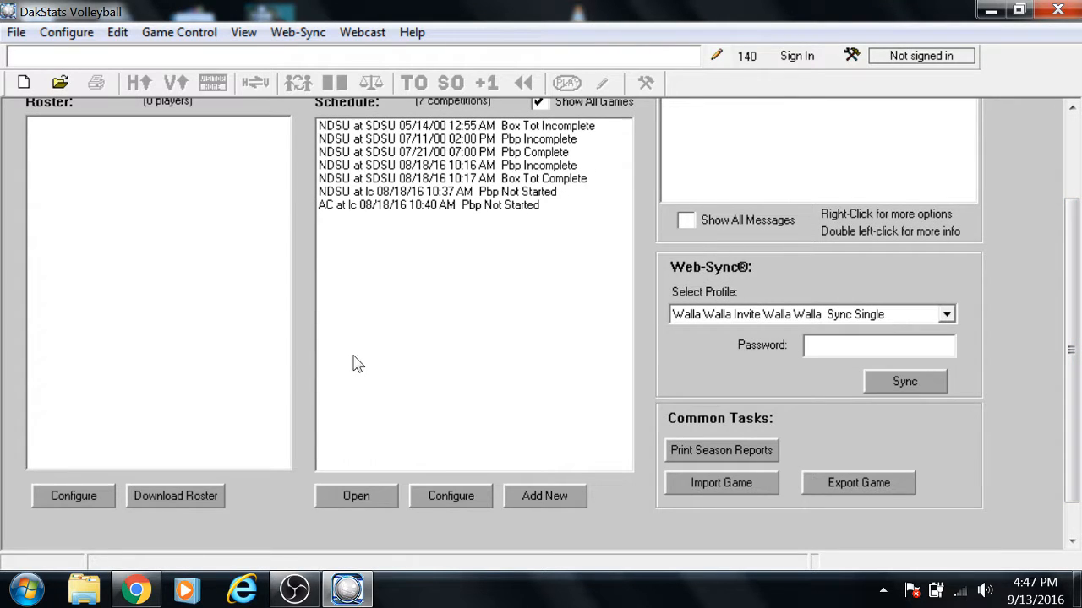
scroll(716, 198, "up", 1)
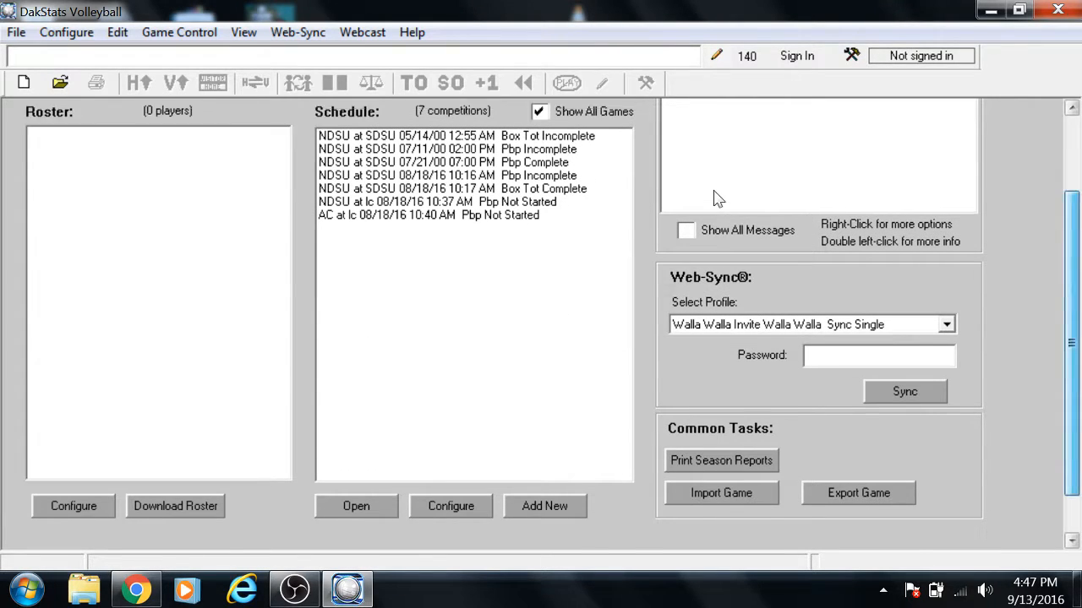
scroll(714, 198, "up", 2)
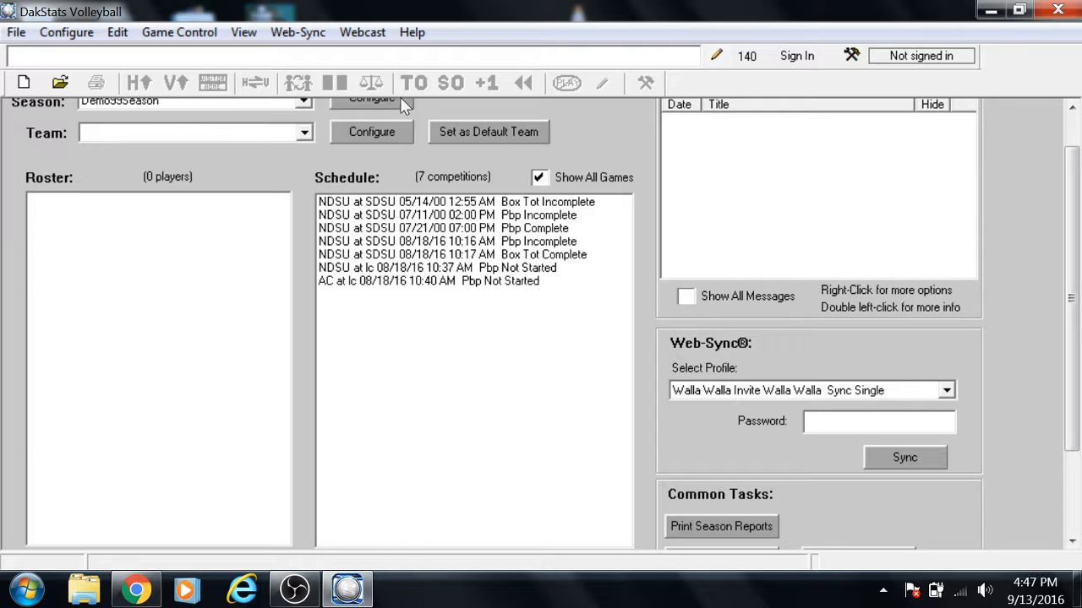
- In the team configuration for Demo99Season, look up the NWAC league and update its list of teams
left_click(257, 88)
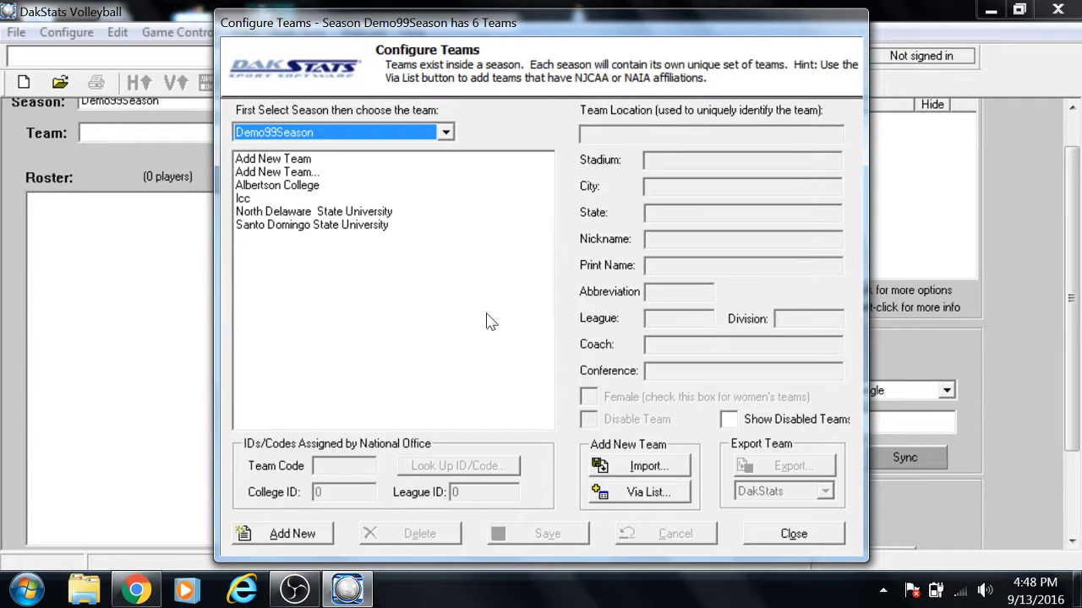
key("alt+v")
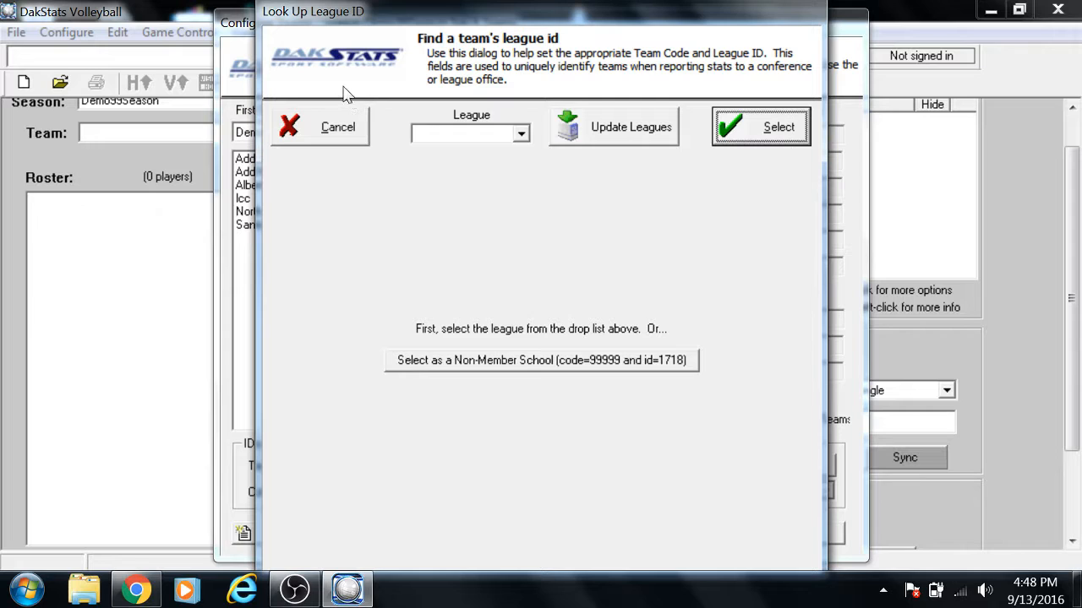
left_click(520, 133)
left_click(452, 244)
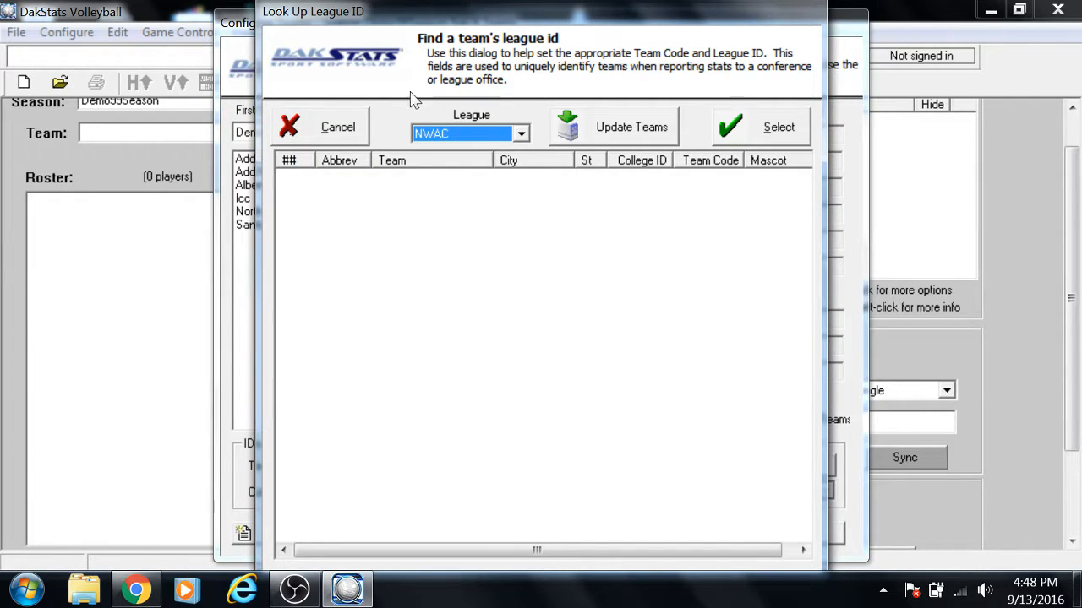
left_click(617, 127)
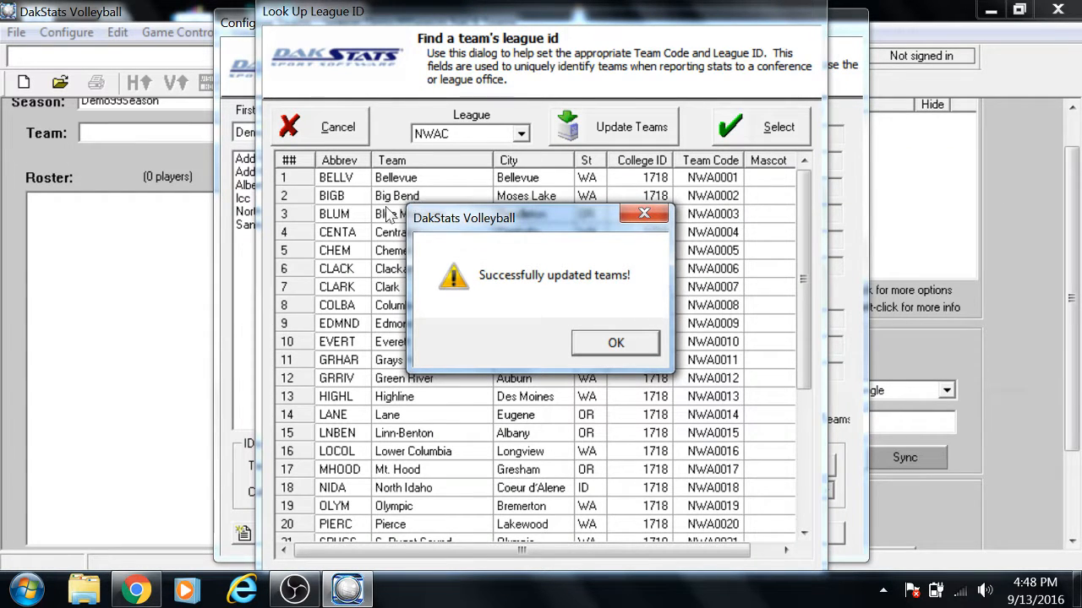
key("Return")
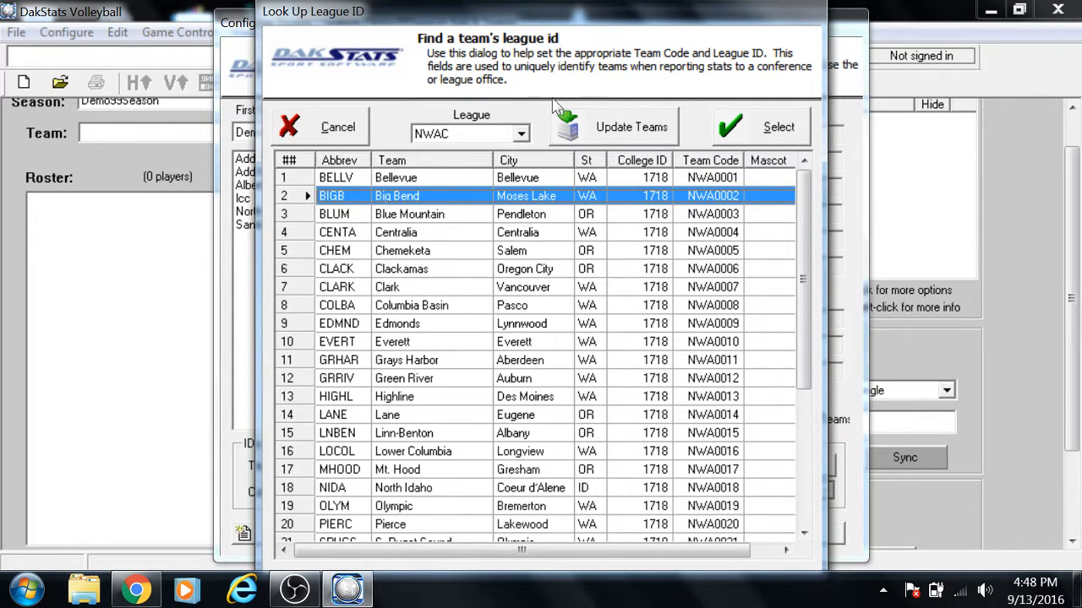
- Add Big Bend from the NWAC list to Demo99Season, save the team and close the team configuration
key("Return")
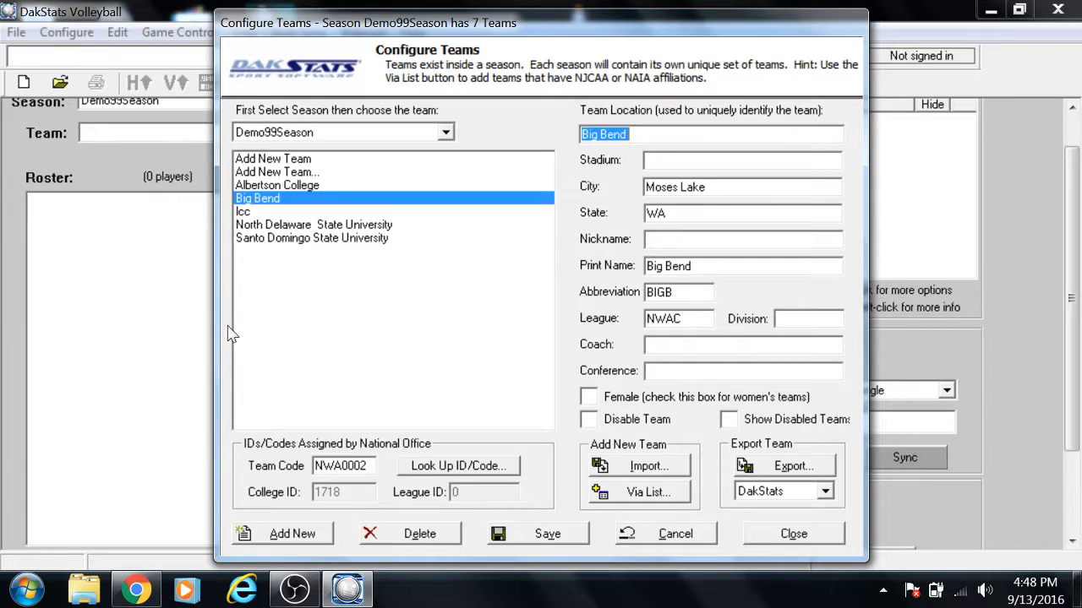
key("Return")
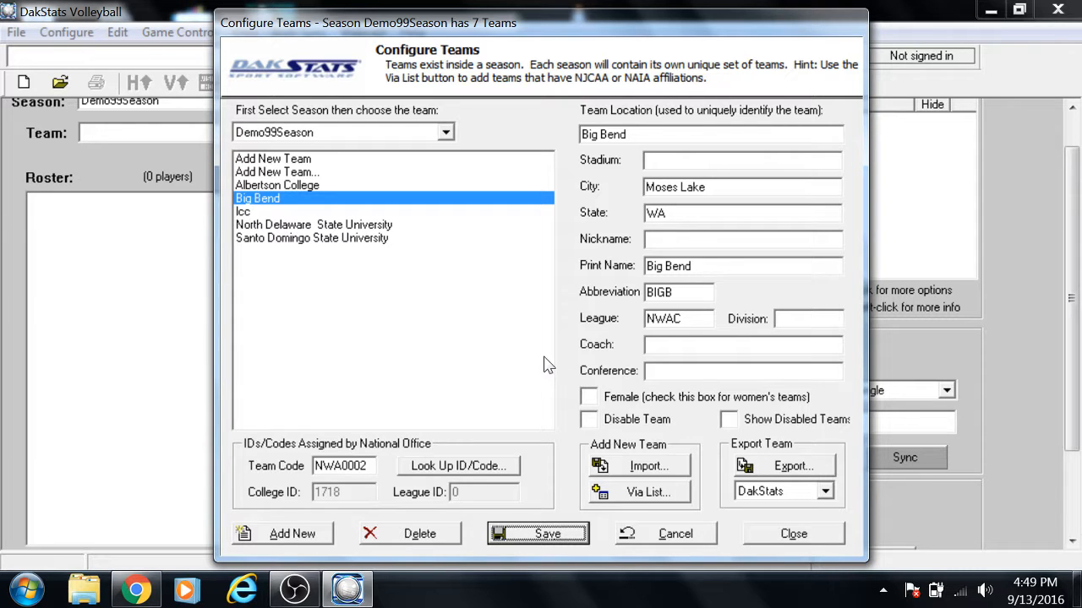
left_click(798, 533)
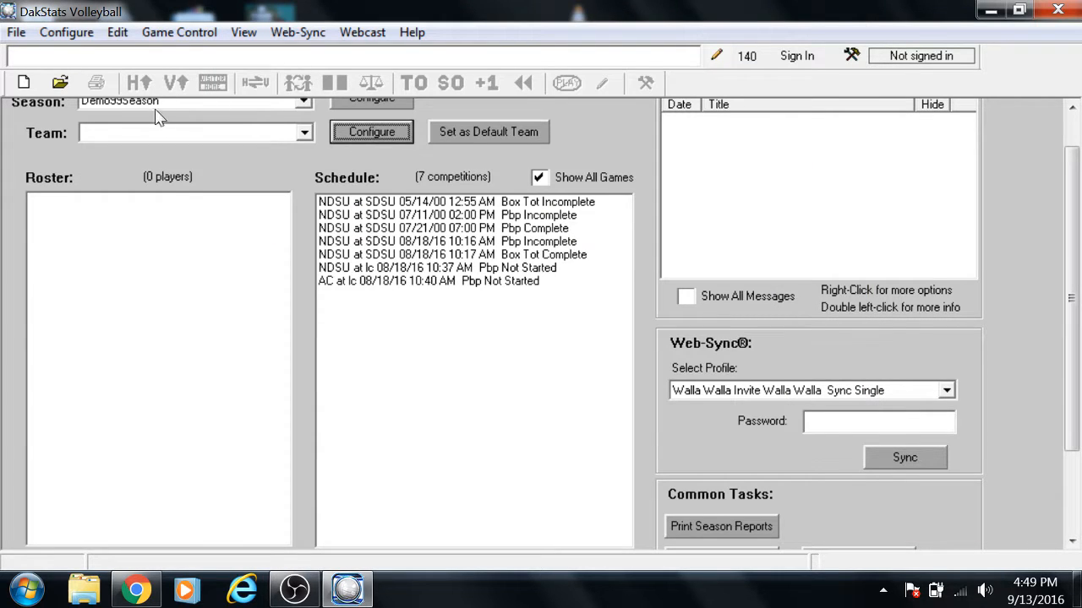
- Set Big Bend as the current team, briefly browsing the other teams' rosters such as North Delaware State University
left_click(126, 133)
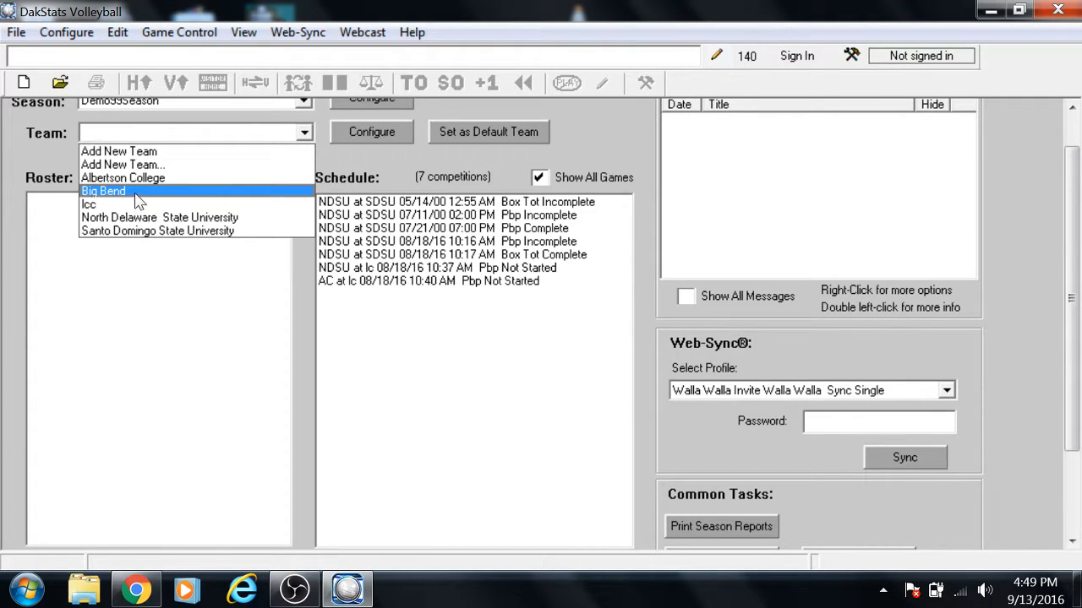
left_click(91, 137)
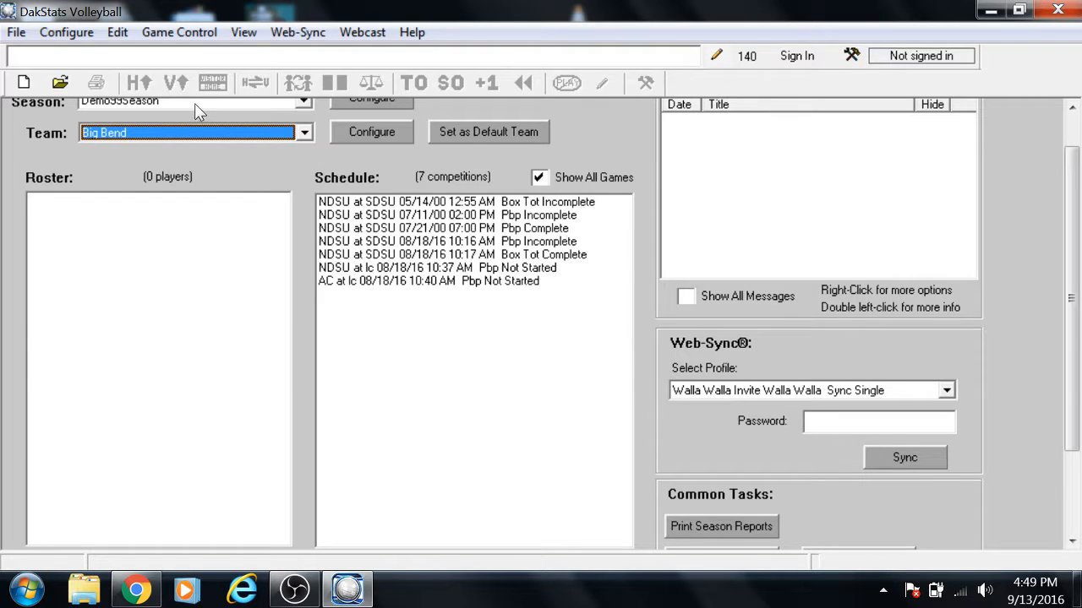
scroll(293, 155, "down", 3)
scroll(293, 154, "down", 3)
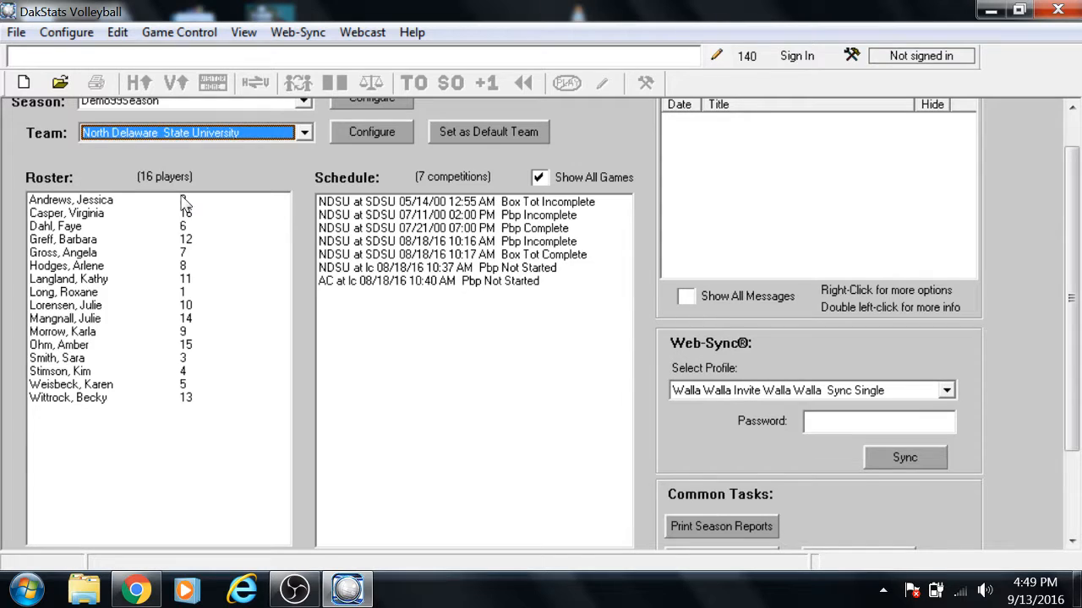
scroll(184, 202, "up", 5)
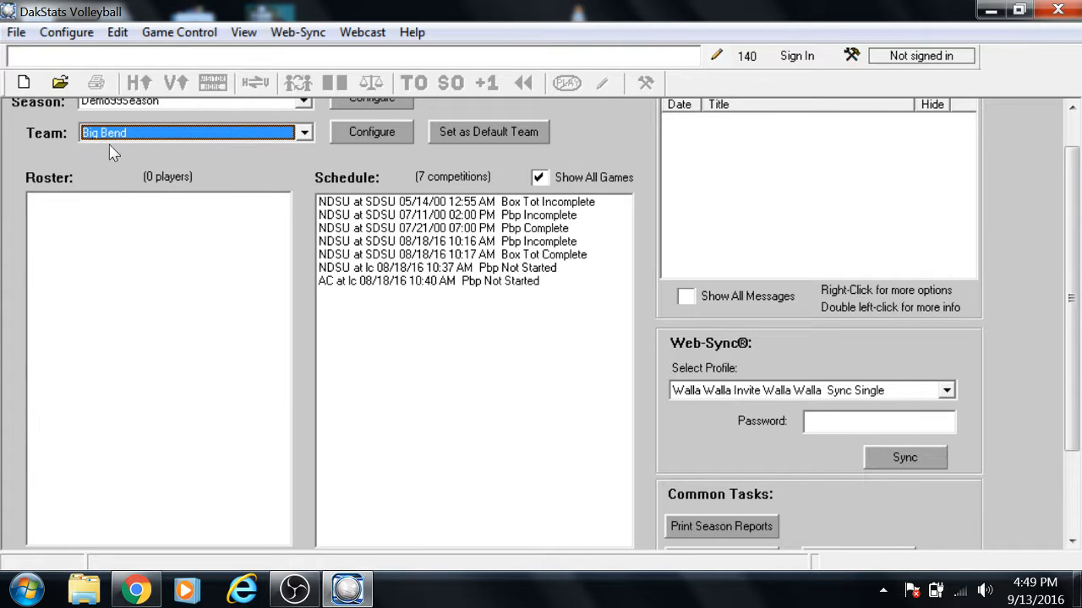
- Try to download the roster for Big Bend
scroll(716, 149, "up", 1)
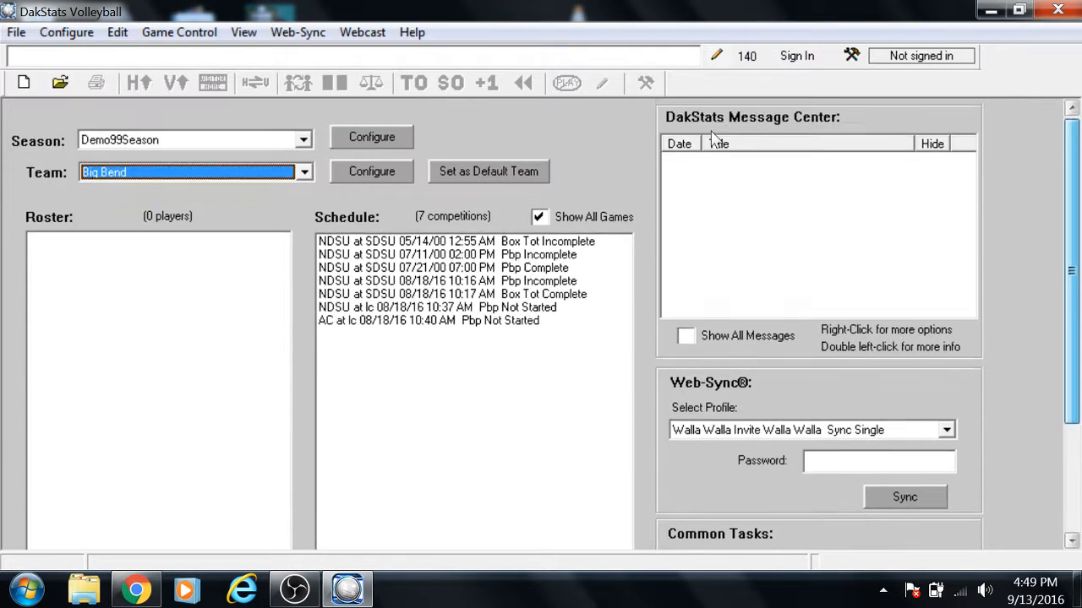
scroll(713, 159, "down", 2)
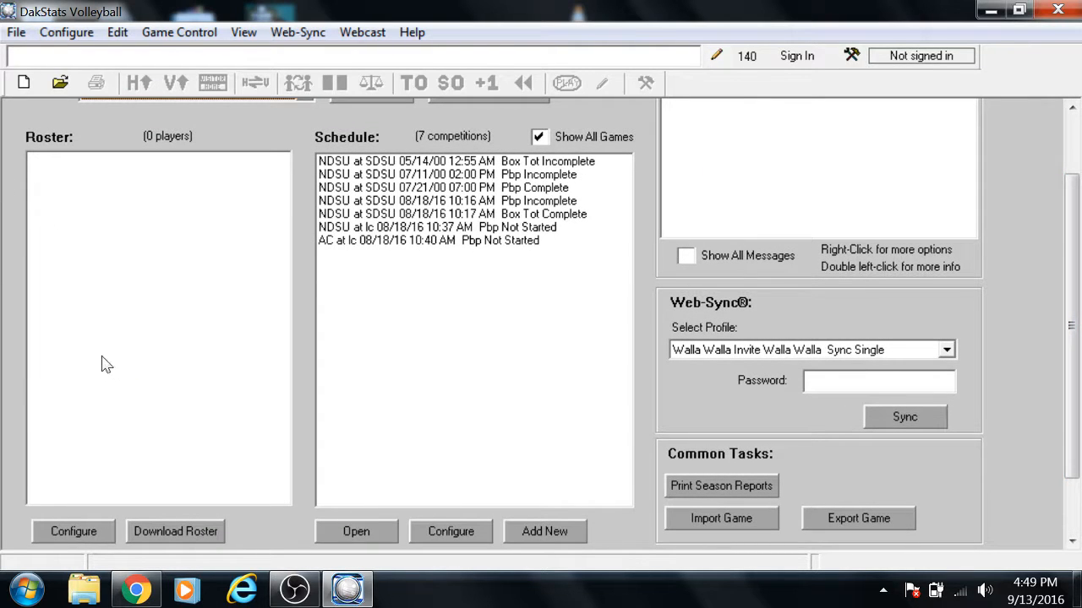
left_click(181, 530)
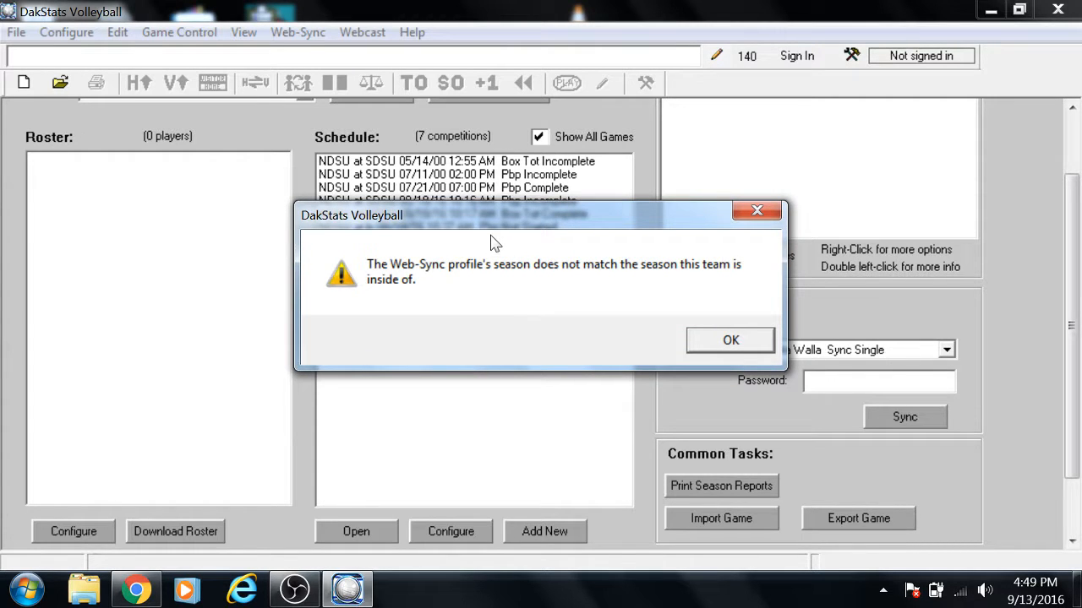
left_click(736, 343)
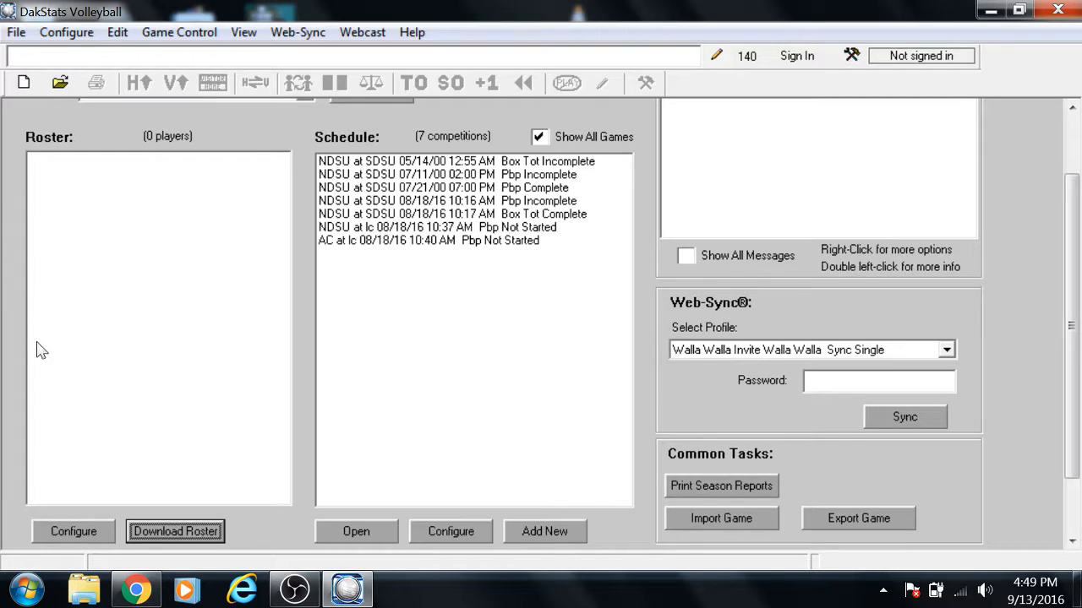
- Examine the available entry modes in the new competition form, leaving the form without creating a match
scroll(215, 110, "up", 1)
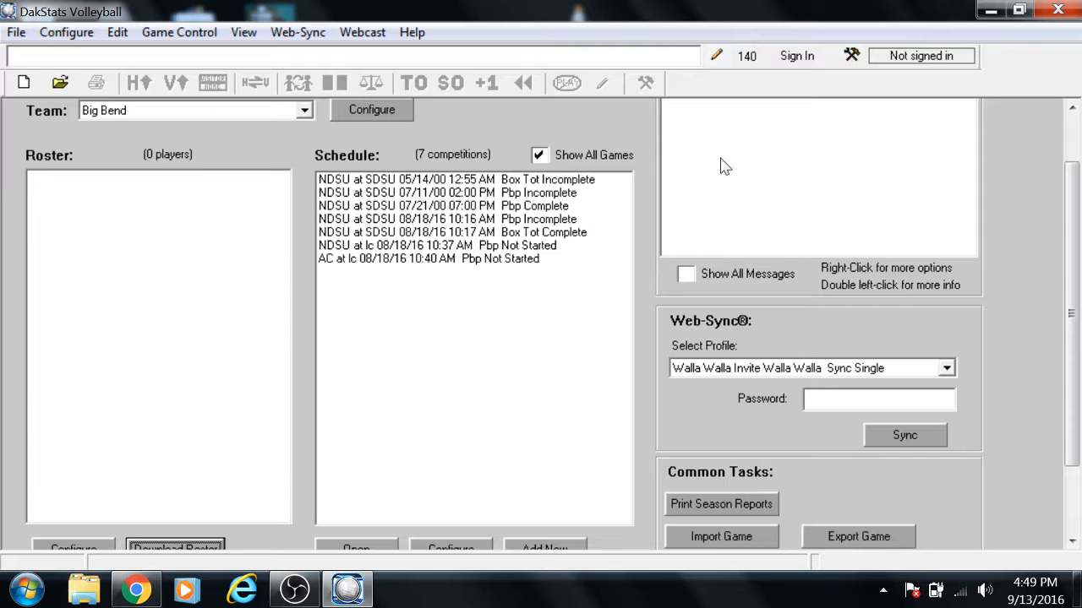
scroll(714, 169, "down", 1)
left_click(545, 506)
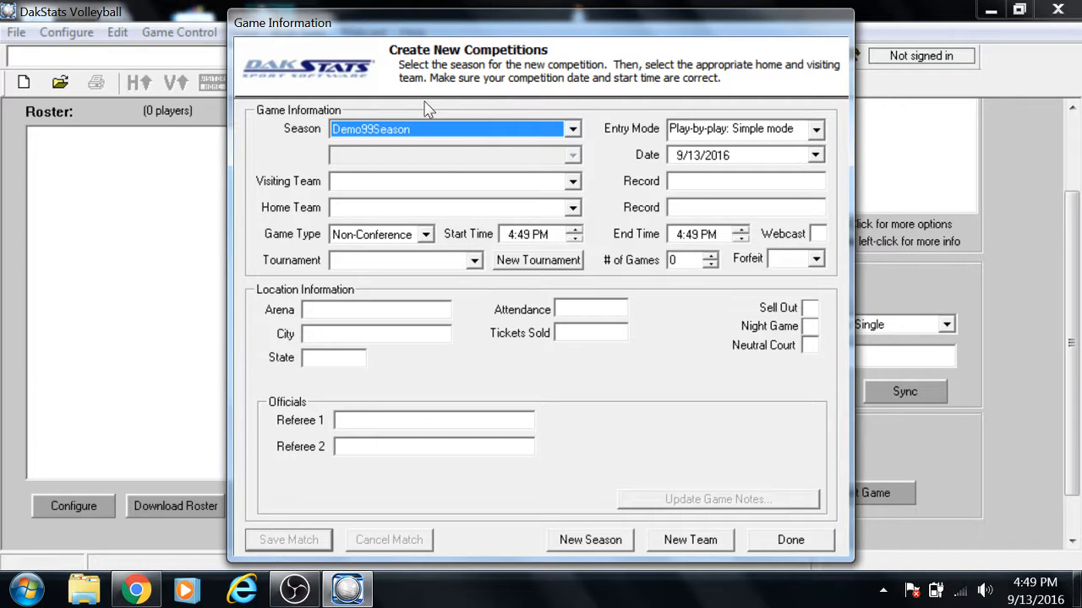
left_click(817, 130)
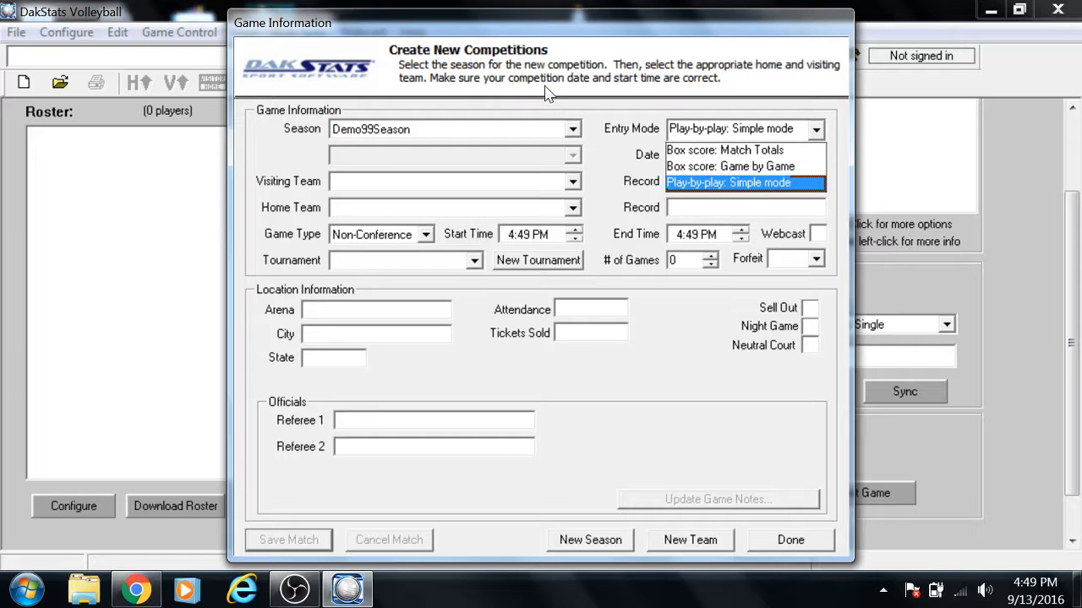
key("Down")
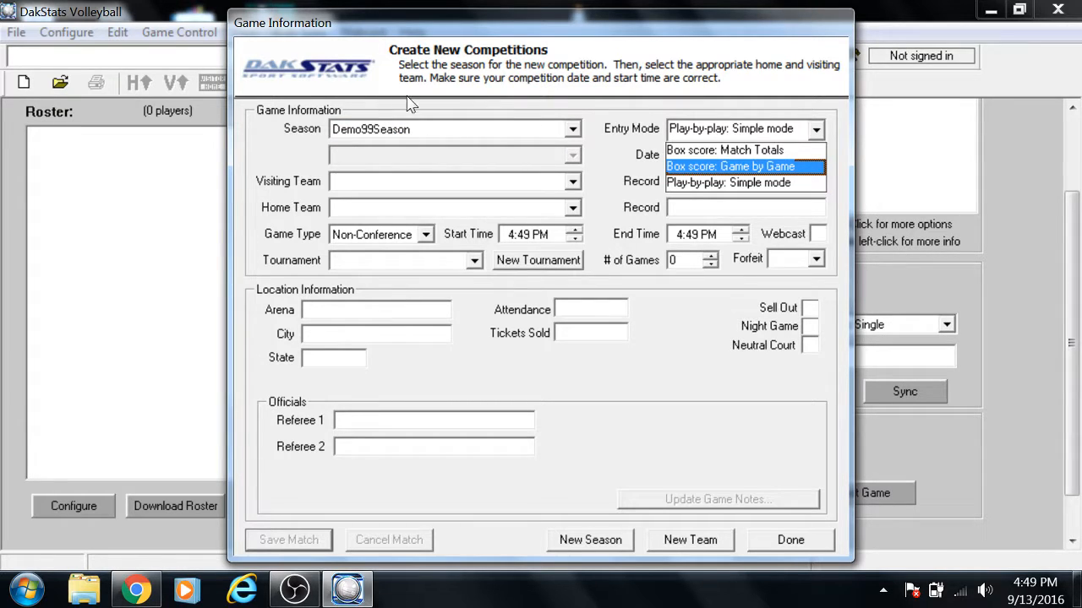
key("Escape")
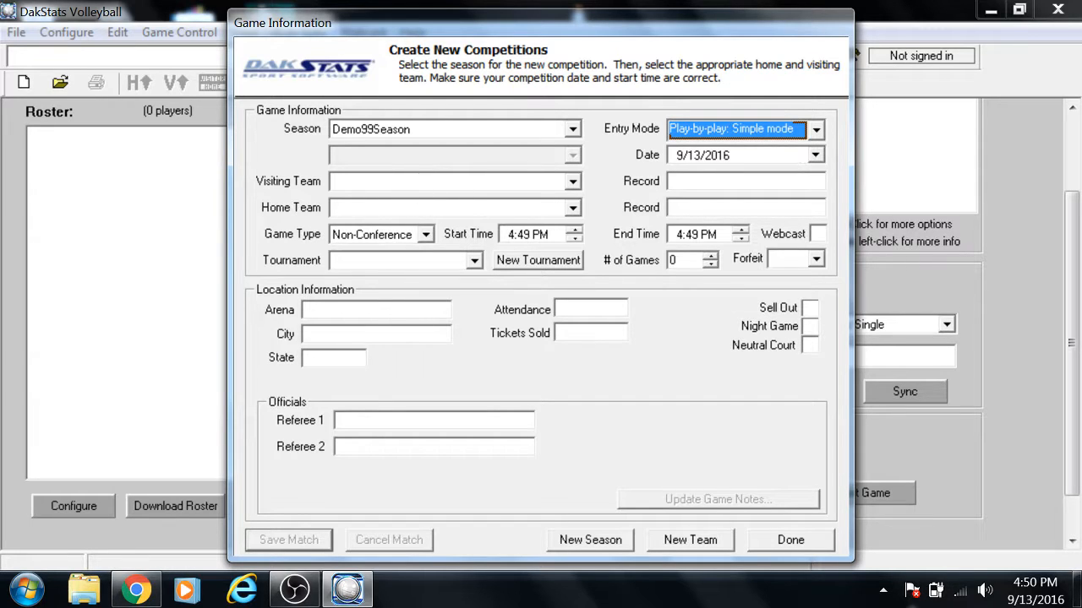
key("Escape")
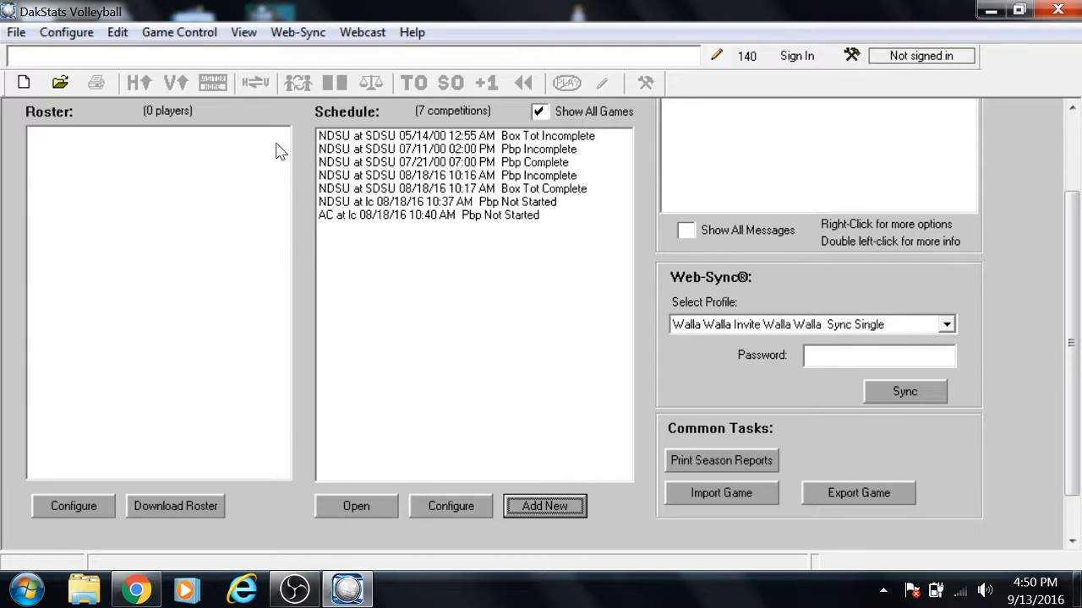
- Create and save a new competition in Demo99Season with Big Bend as visiting team and North Delaware State University as home team
key("Return")
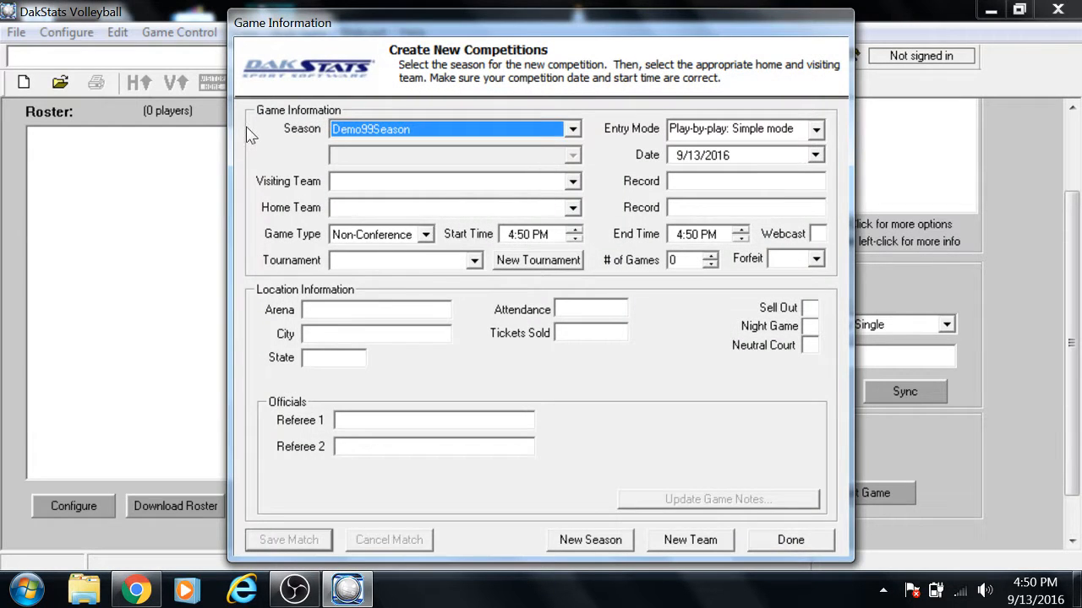
left_click(573, 181)
left_click(561, 252)
left_click(573, 207)
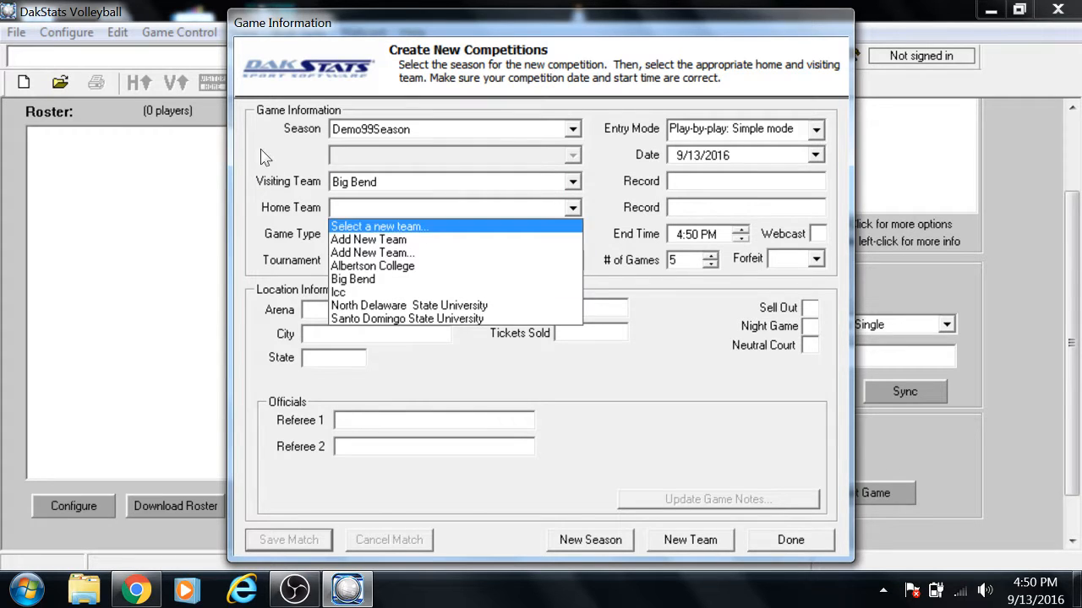
left_click(421, 305)
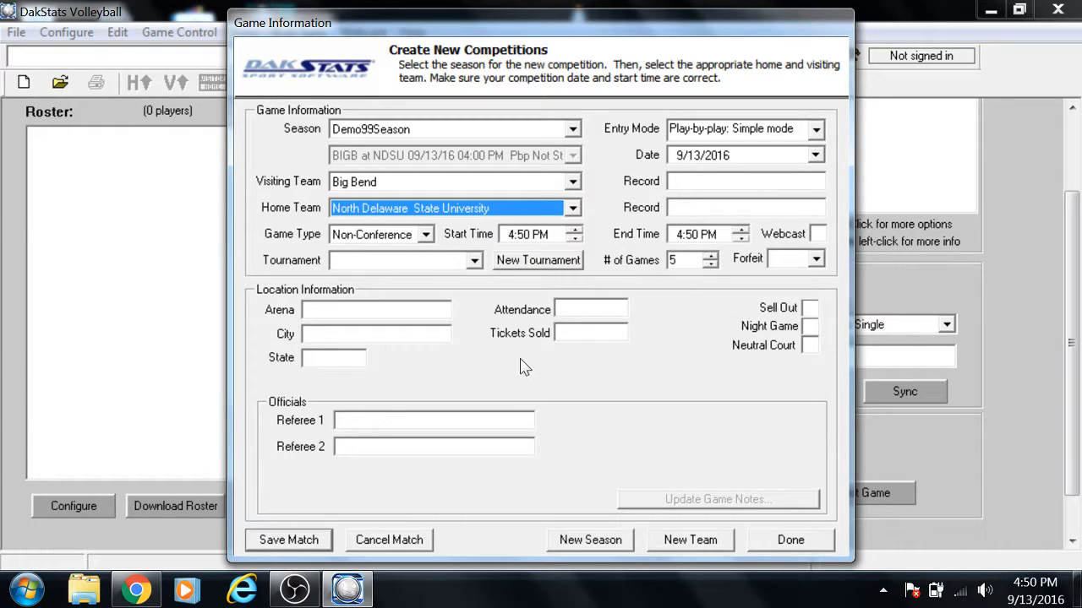
key("Return")
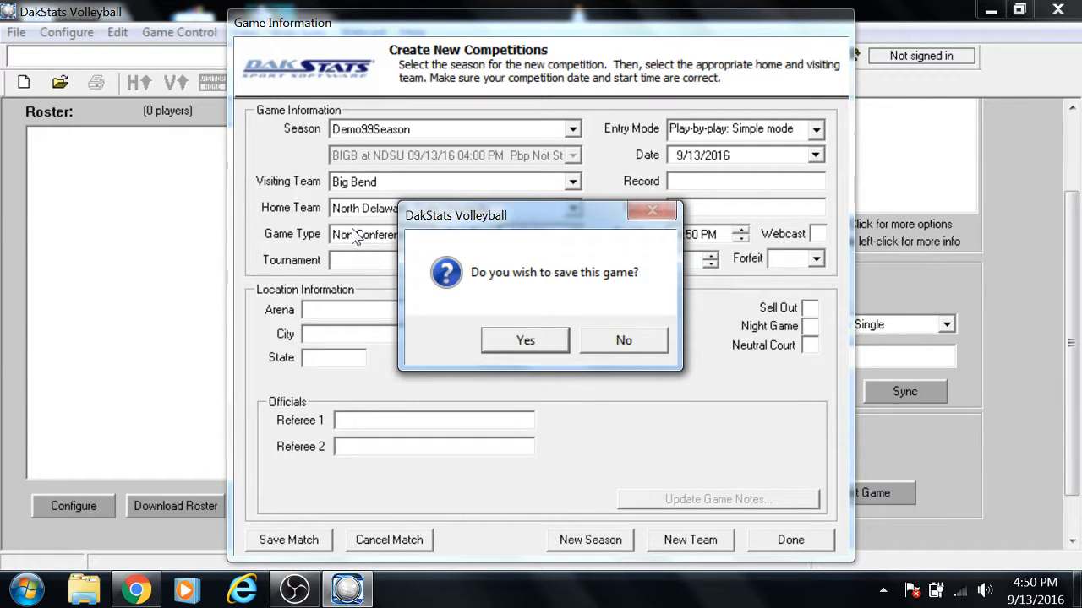
key("Return")
key("Return")
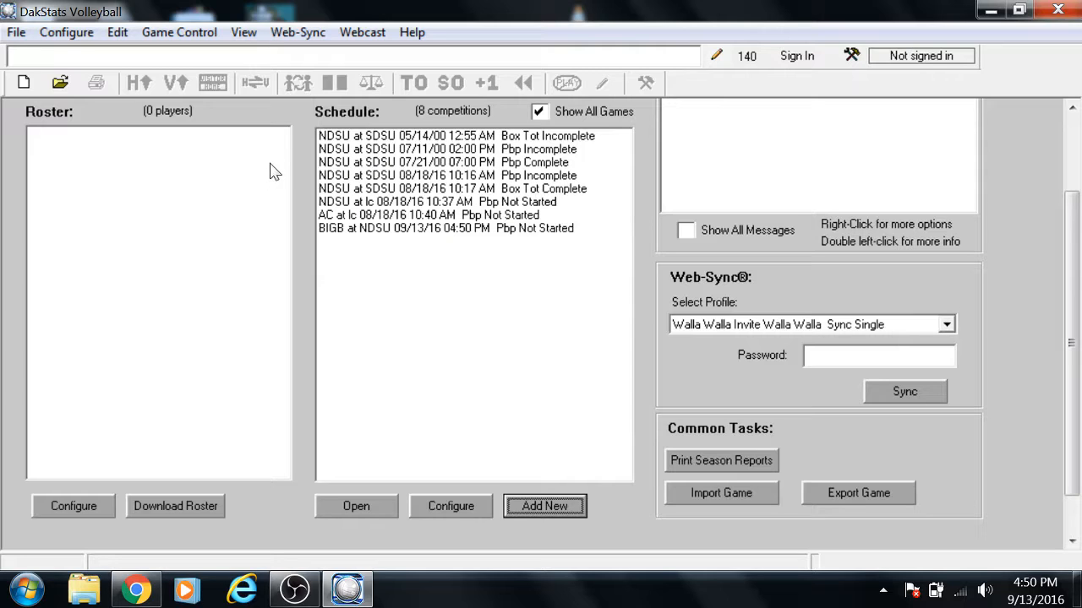
- Open the BIGB at NDSU match from the schedule and try to start its webcast
left_click(415, 228)
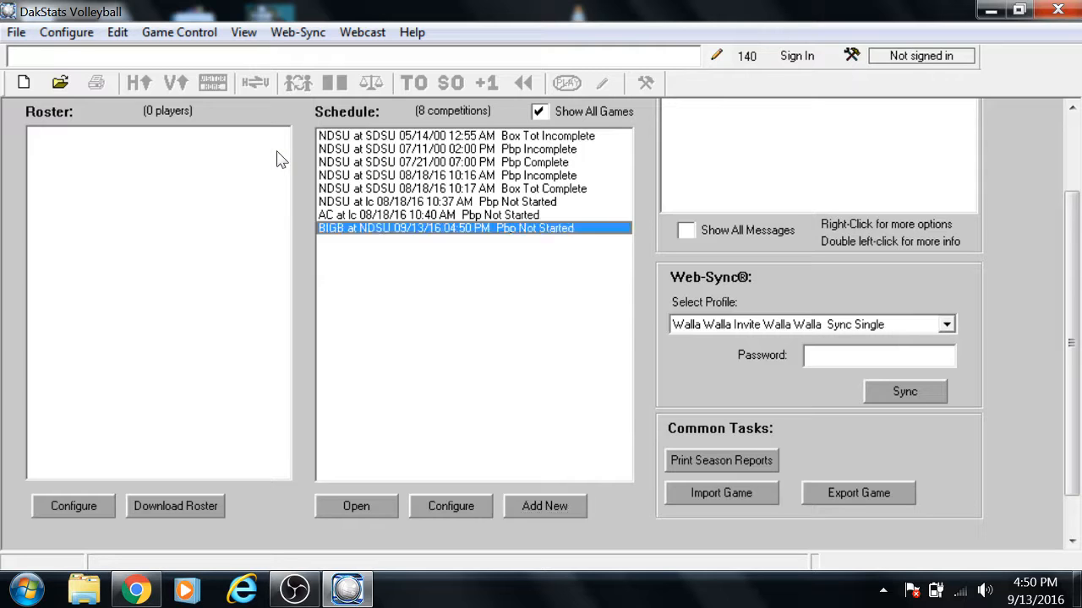
left_click(373, 506)
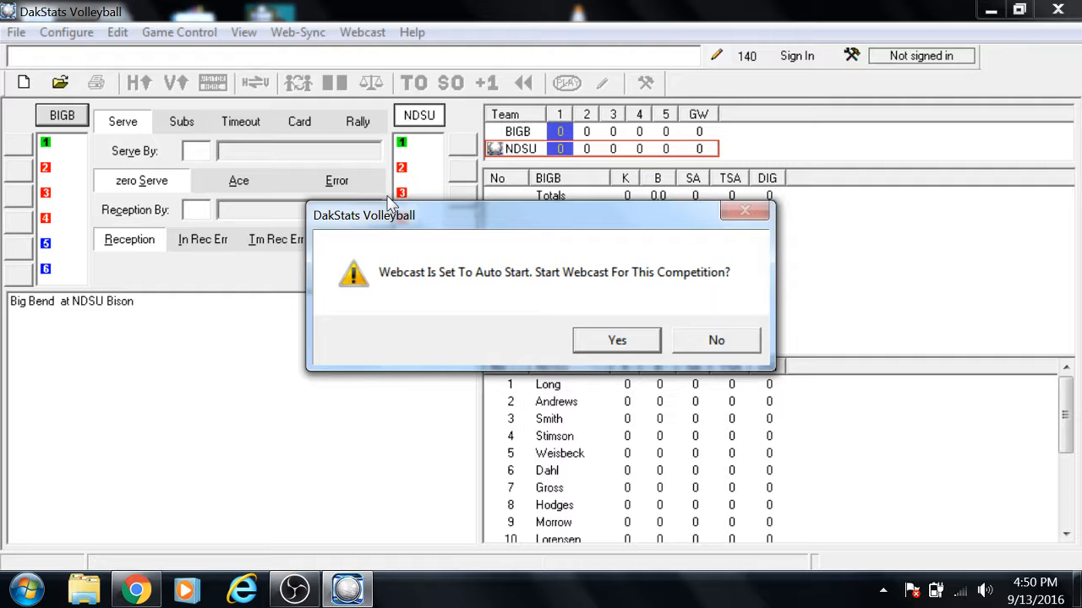
left_click(616, 341)
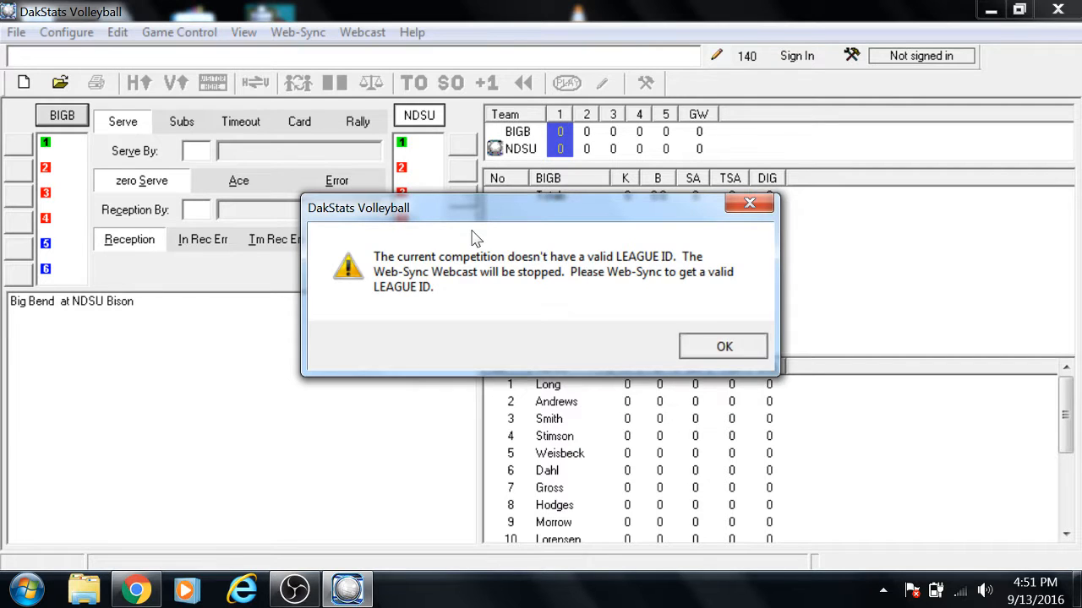
key("Return")
key("Return")
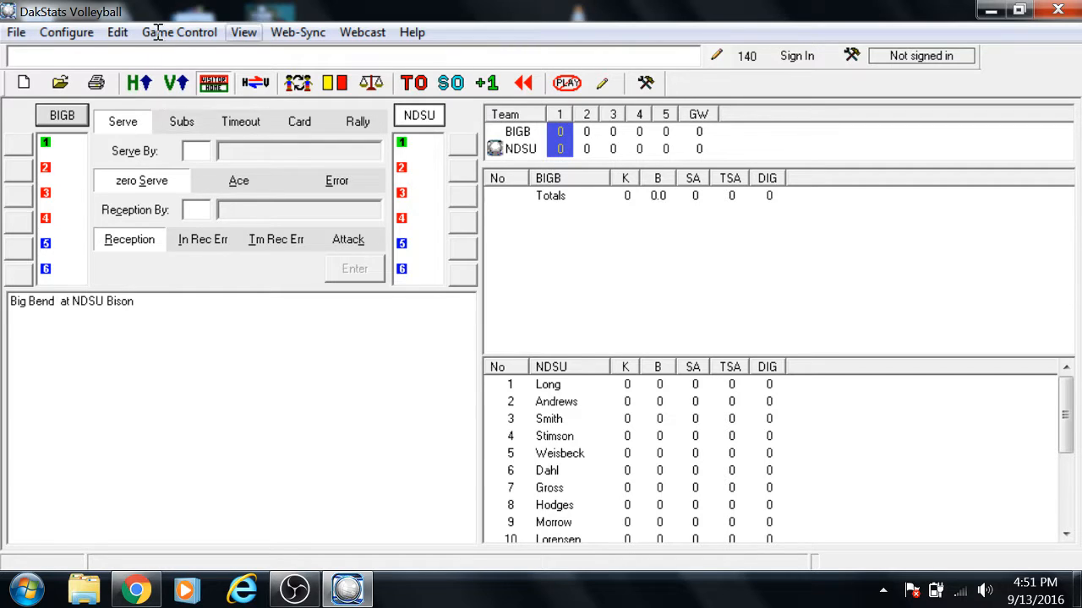
- Open the webcast configuration and review the Local Webcast, CSTV Webcast, Web-Sync and GameCast settings, closing the properties when done
left_click(363, 32)
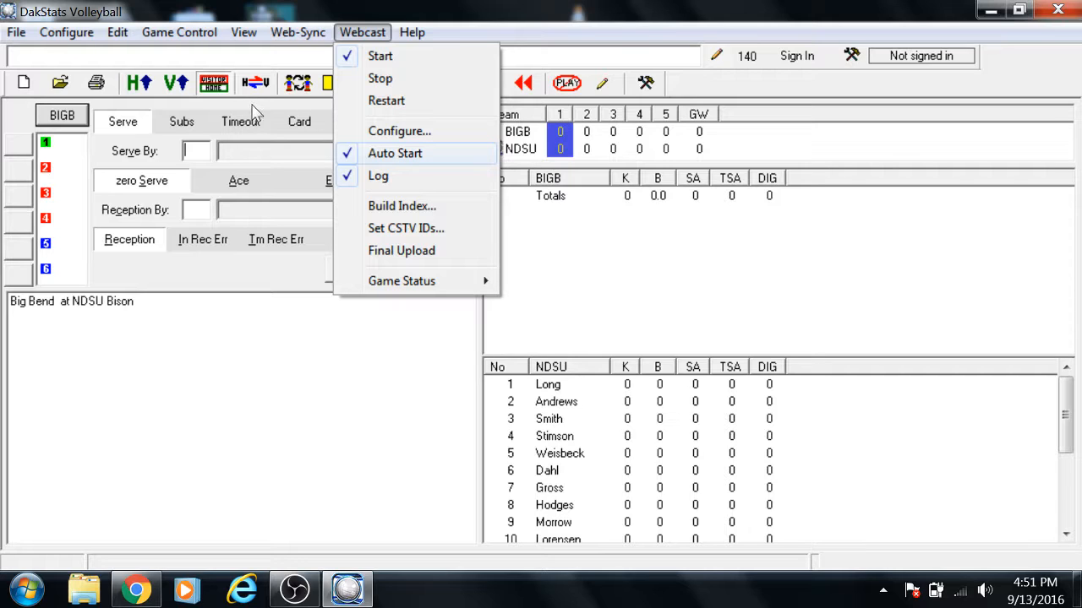
key("Up")
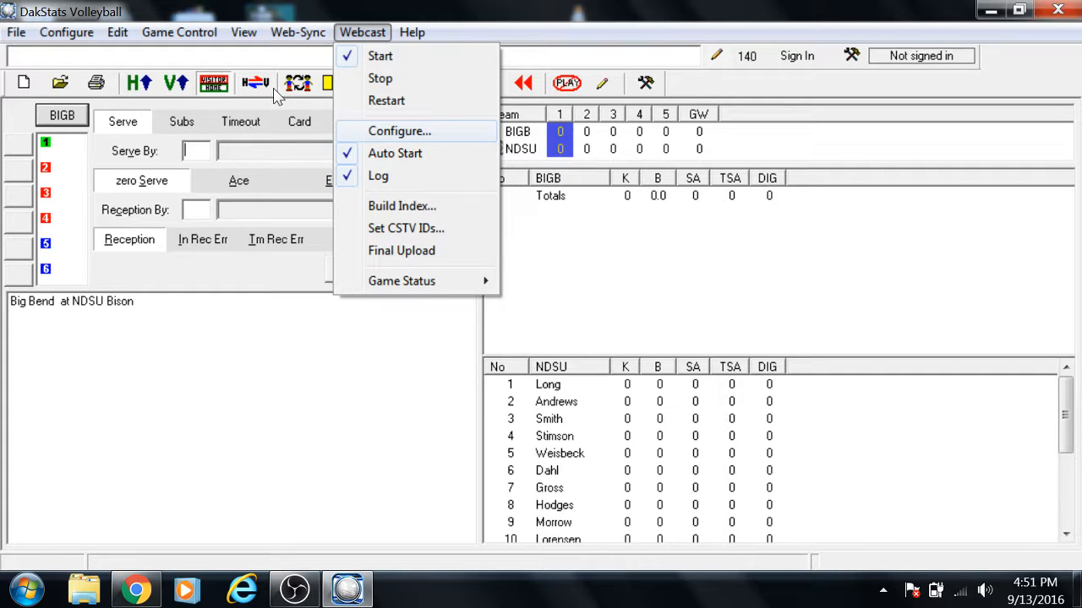
key("Return")
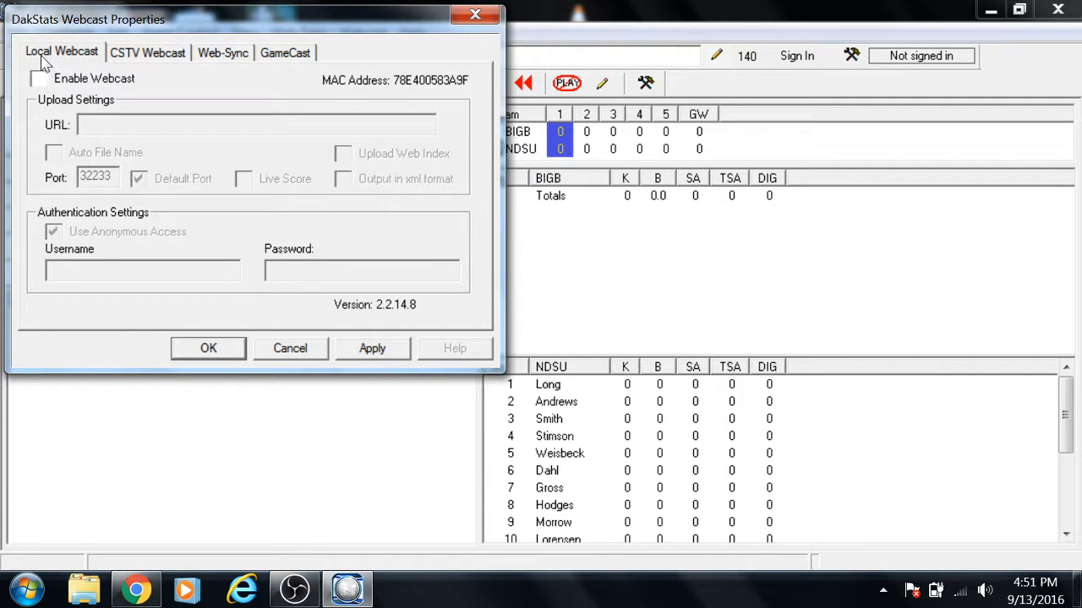
left_click(222, 52)
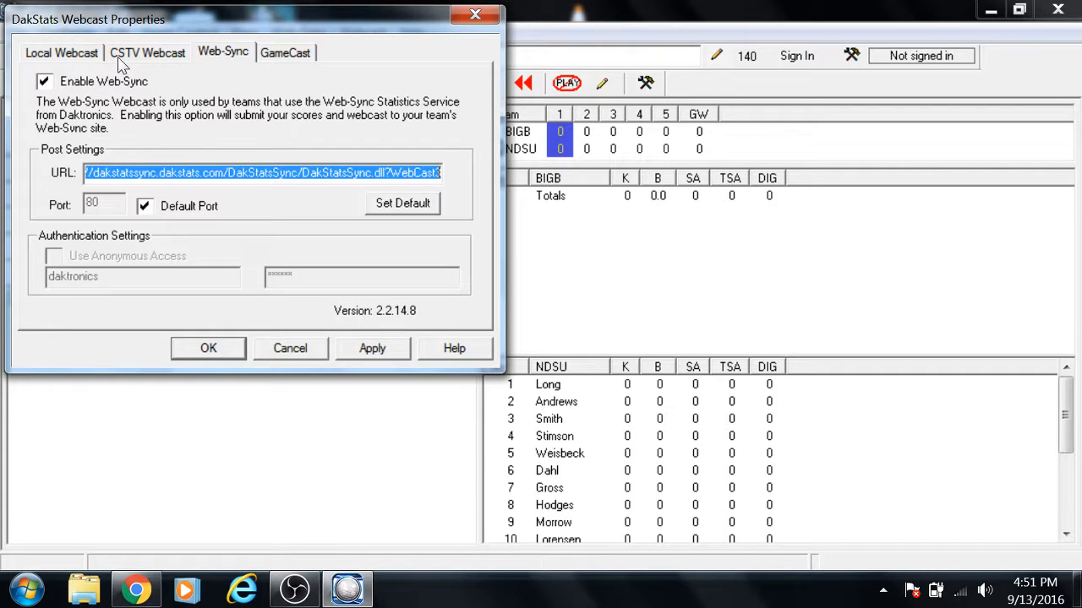
left_click(134, 55)
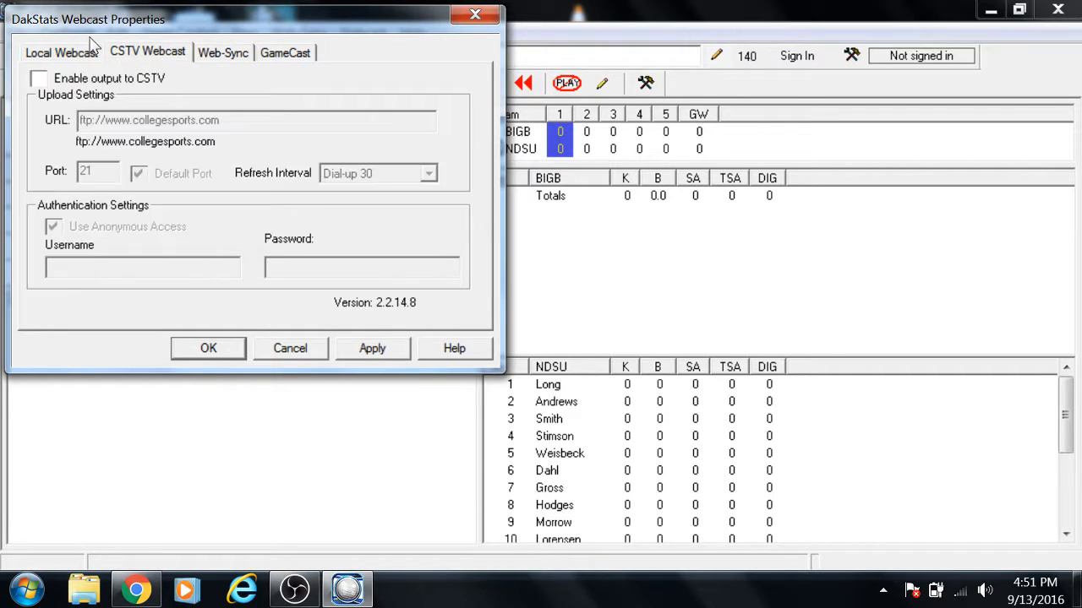
left_click(38, 49)
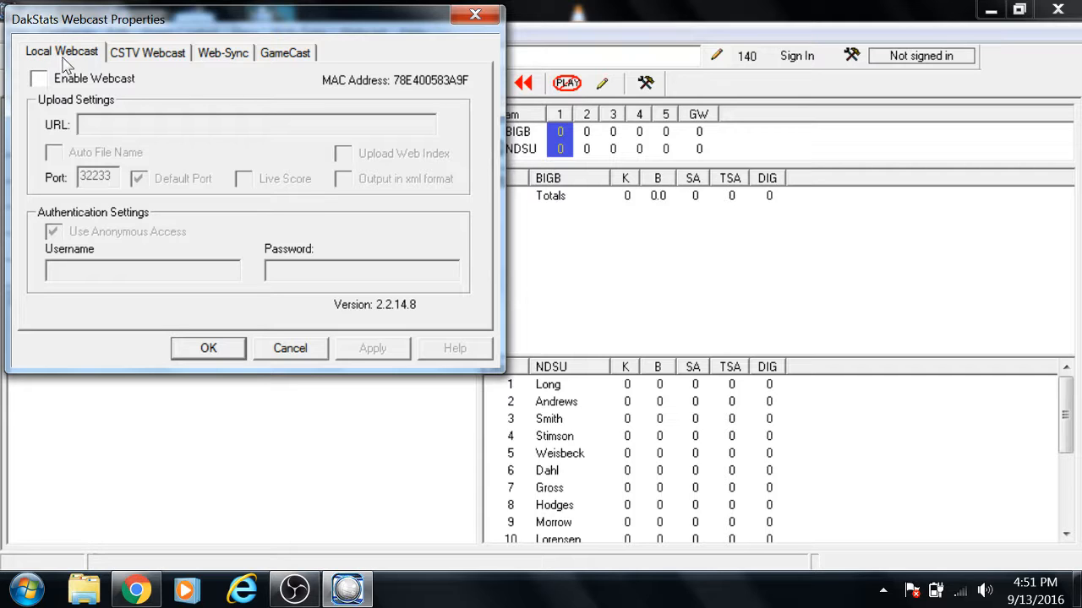
left_click(282, 50)
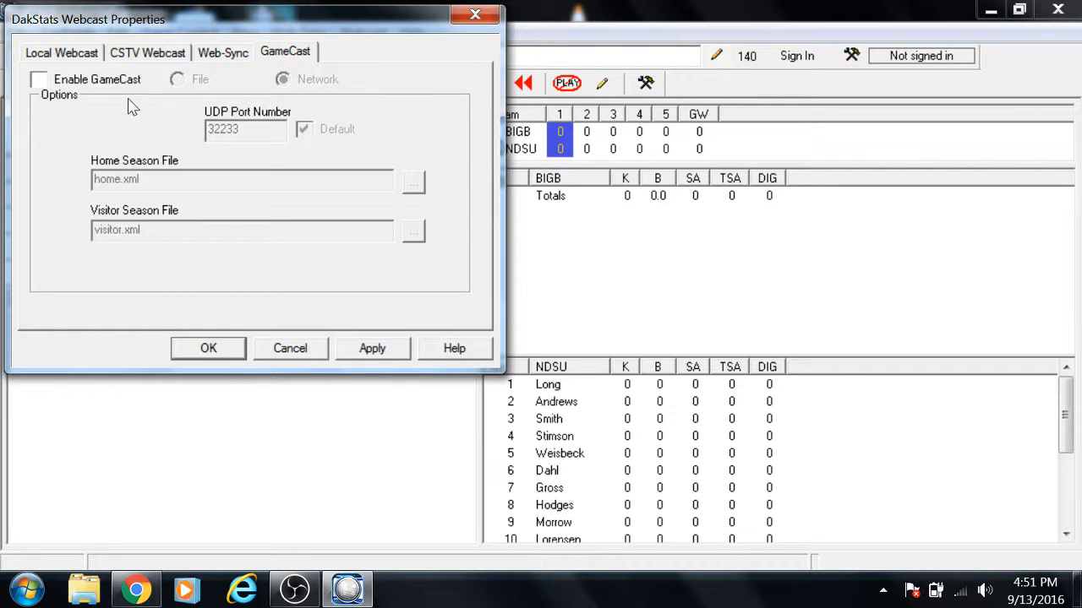
left_click(110, 49)
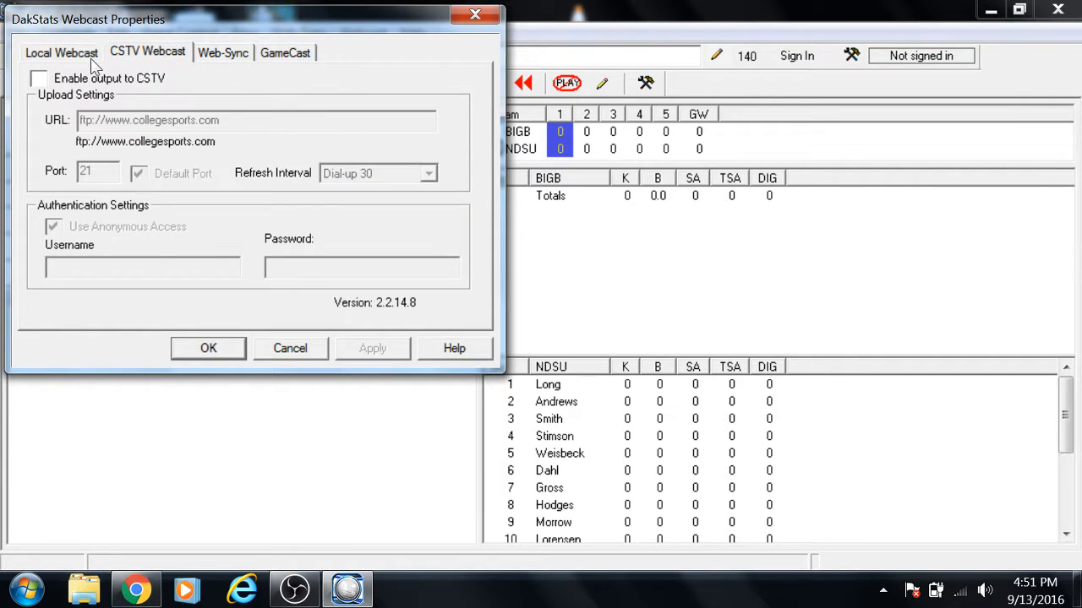
left_click(34, 52)
left_click(221, 52)
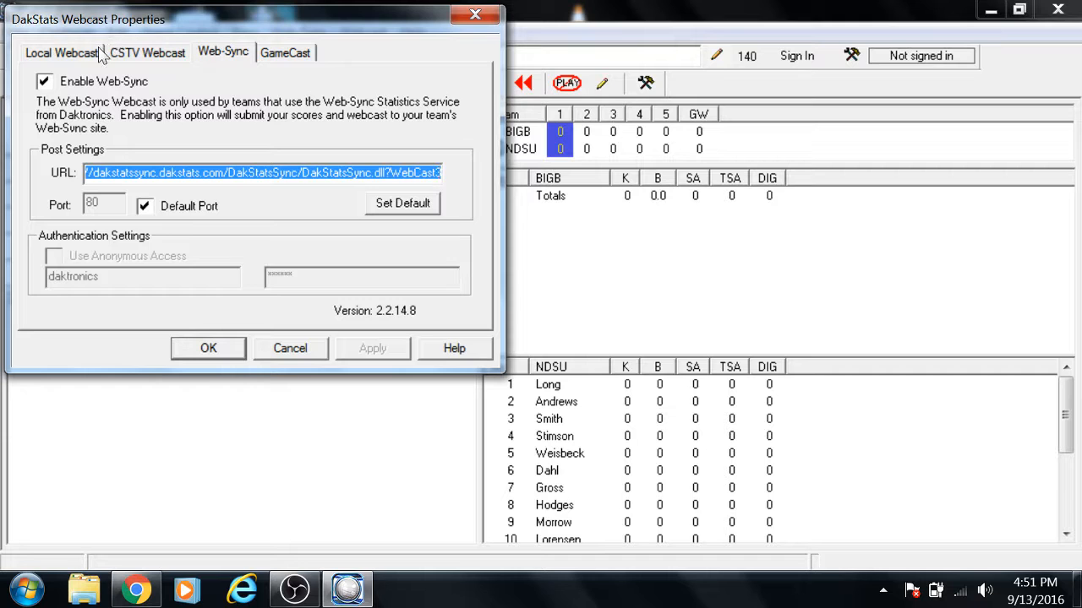
key("Return")
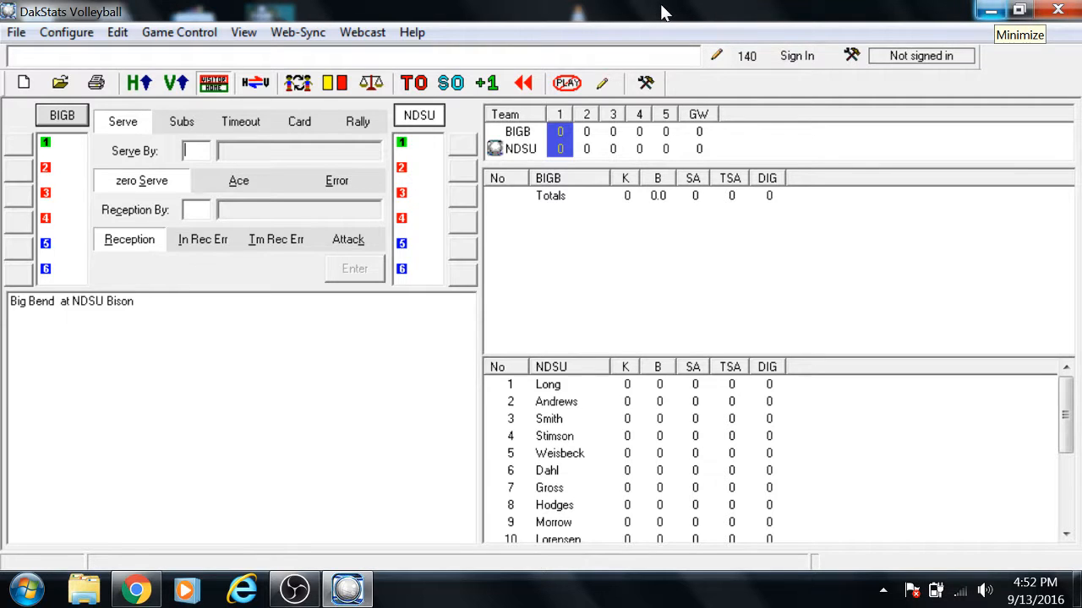
left_click(990, 10)
left_click(294, 589)
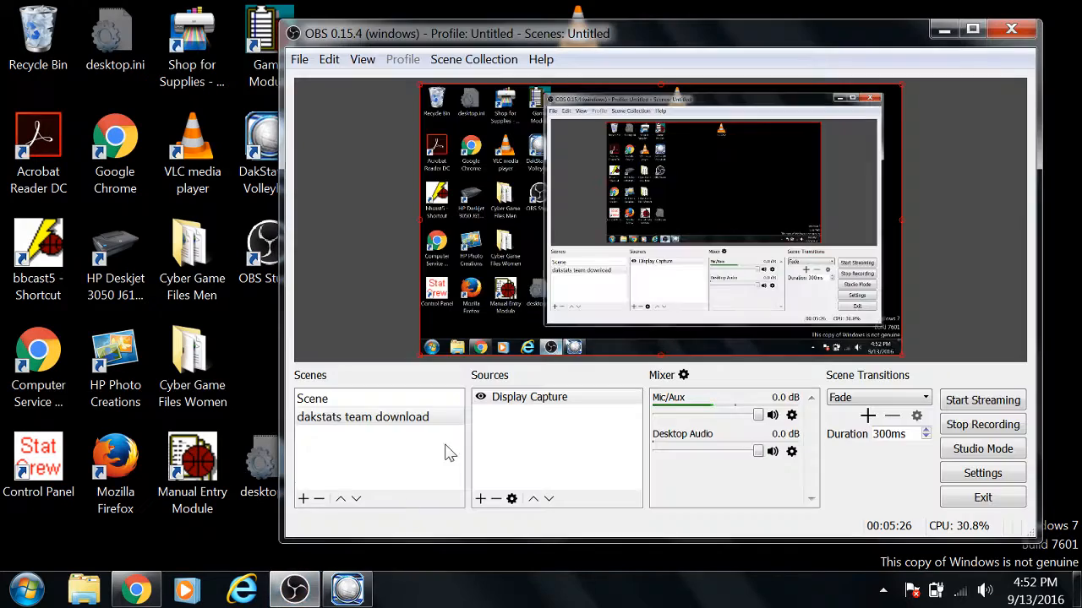